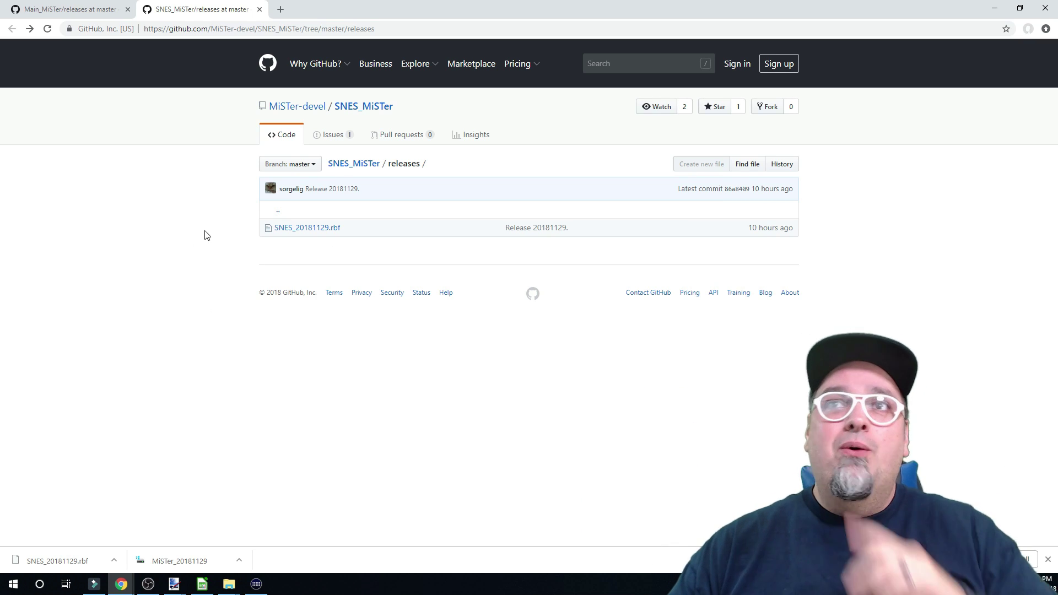
View the SNES_20181129.rbf file page on GitHub and the MiSTer_20181129 entry in the Main_MiSTer releases.
left_click(301, 234)
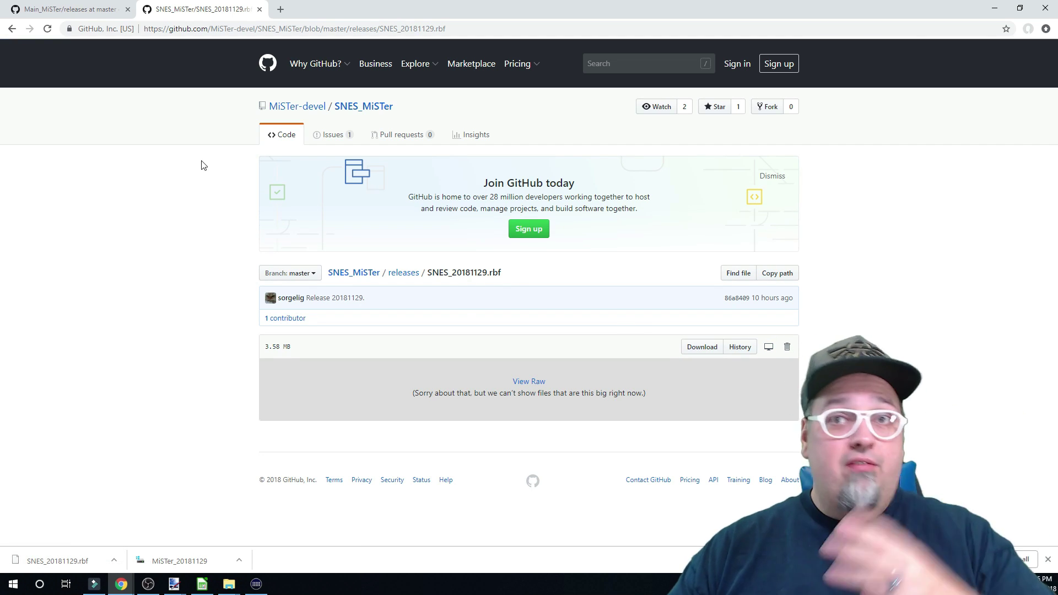
left_click(95, 11)
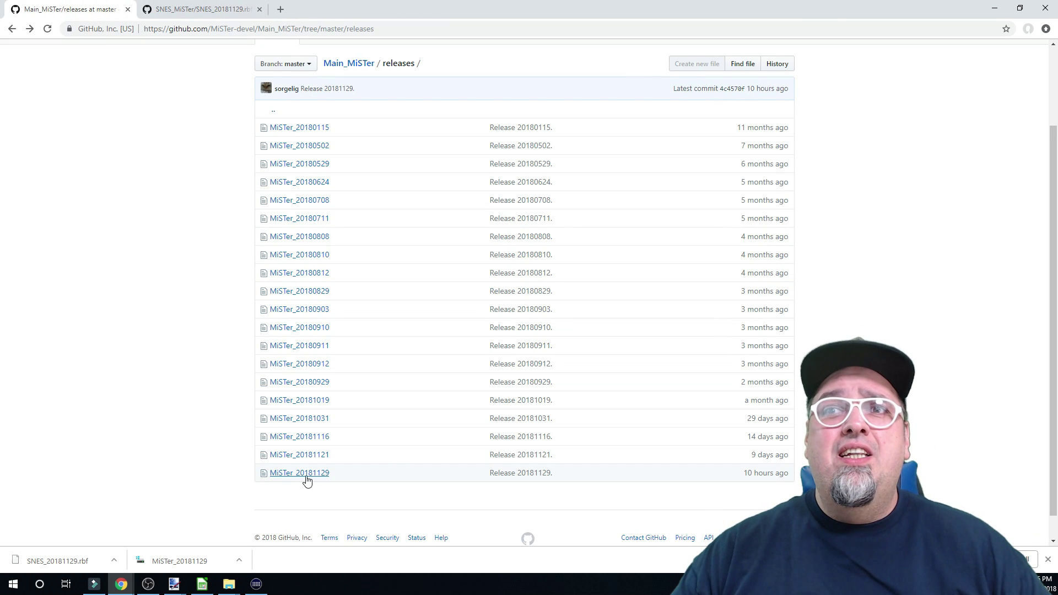
scroll(87, 472, "up", 2)
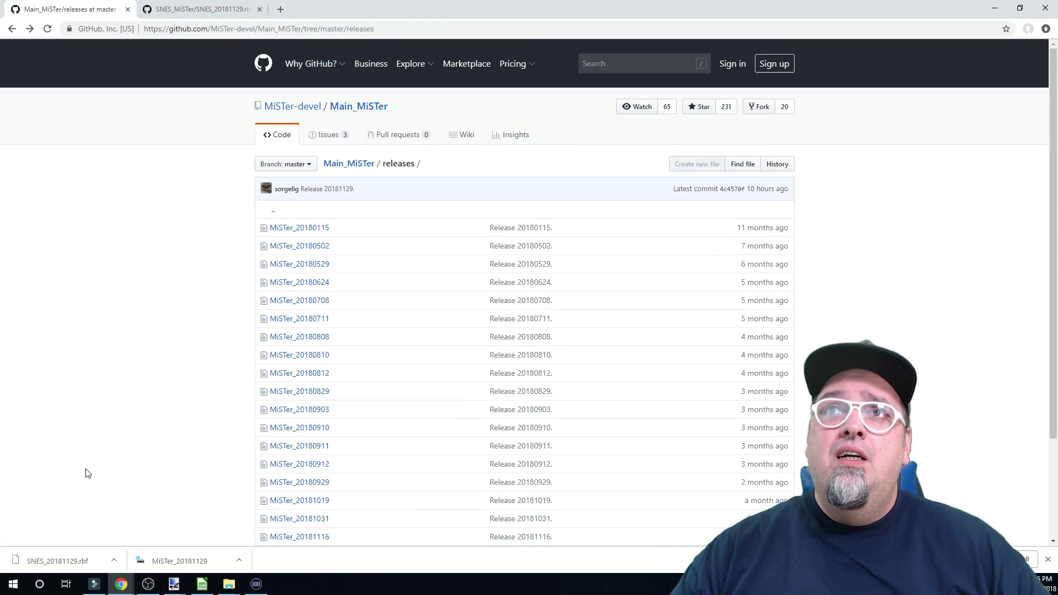
scroll(102, 472, "down", 2)
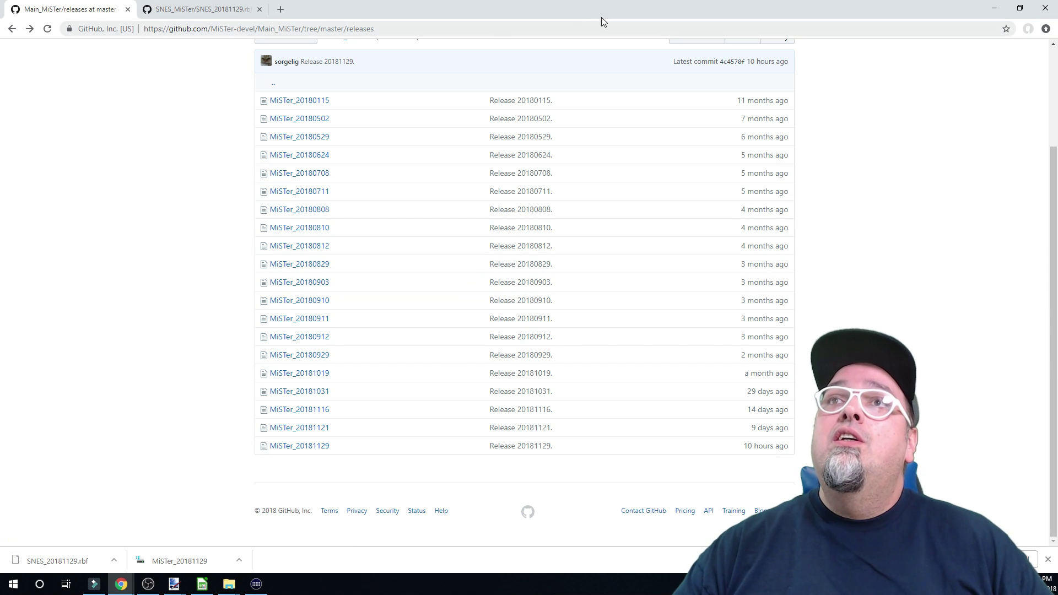
Switch to File Explorer and copy the MiSTer_20181129 file from the desktop to the root of the MiSTer_Data (F:) drive.
left_click(995, 8)
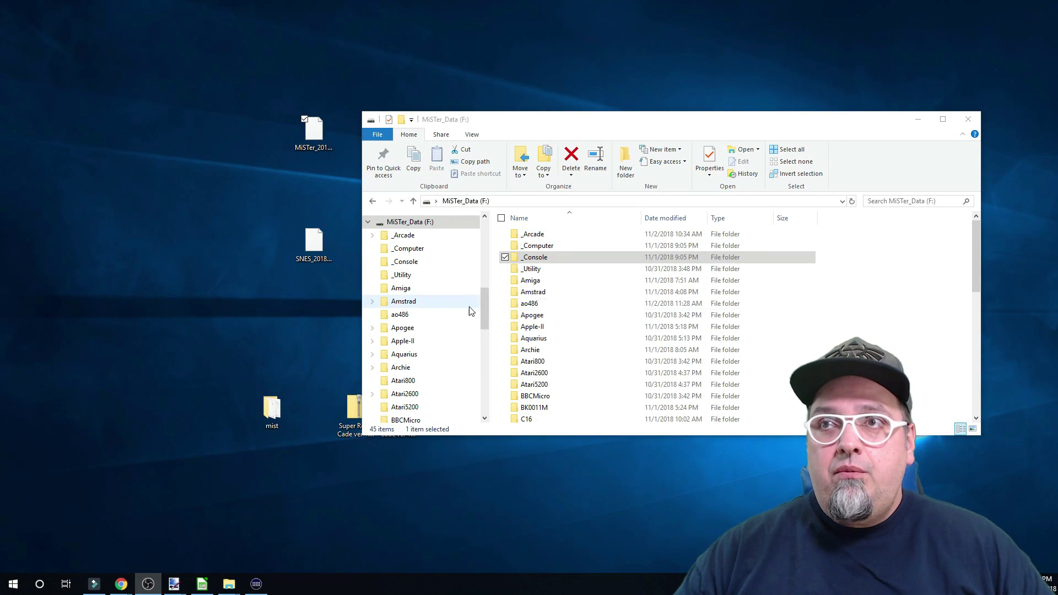
left_click(476, 204)
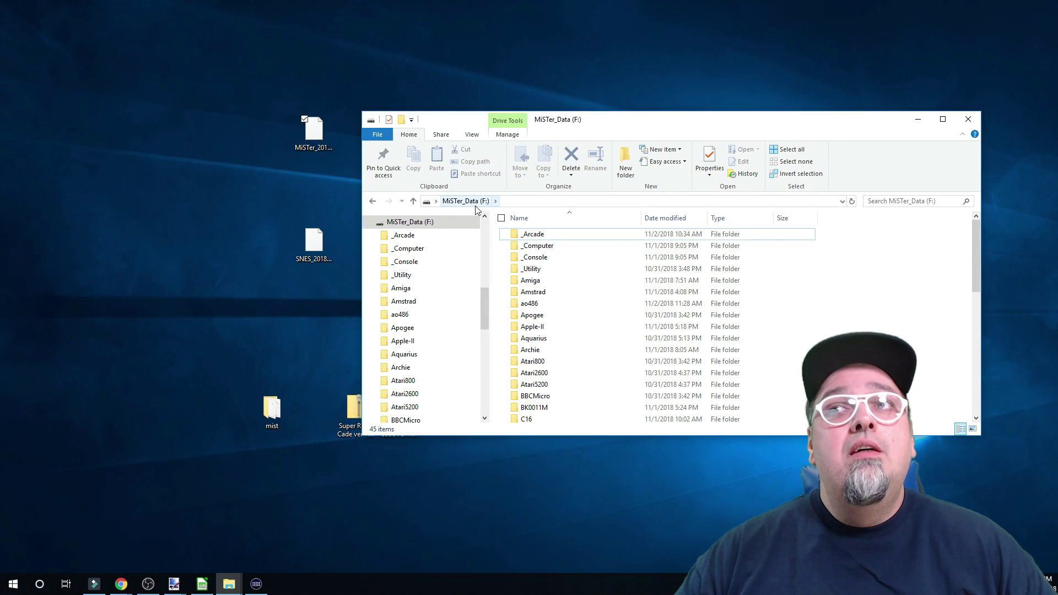
scroll(580, 357, "down", 9)
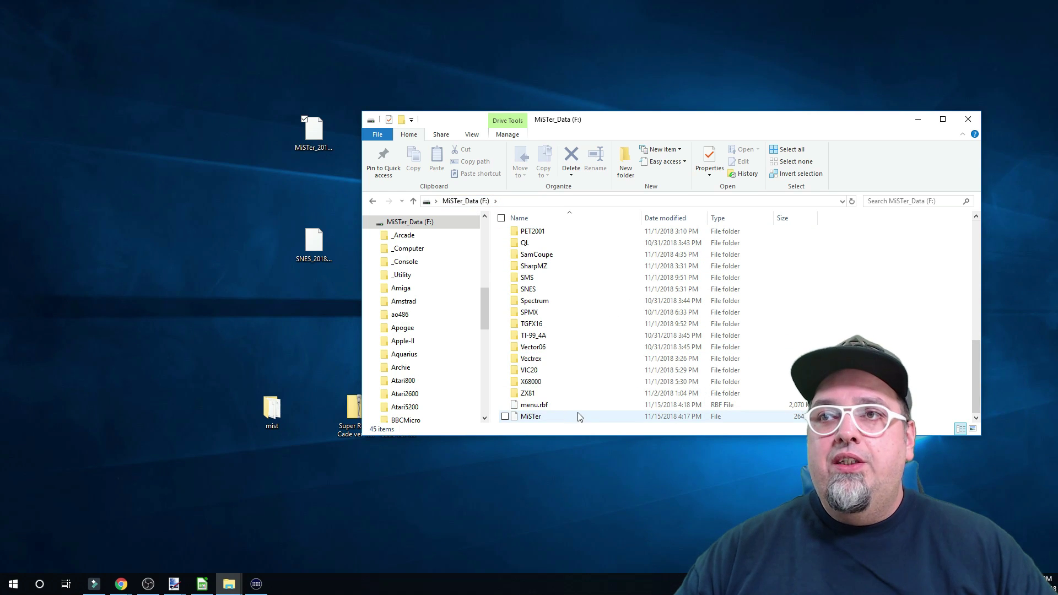
left_click(314, 133)
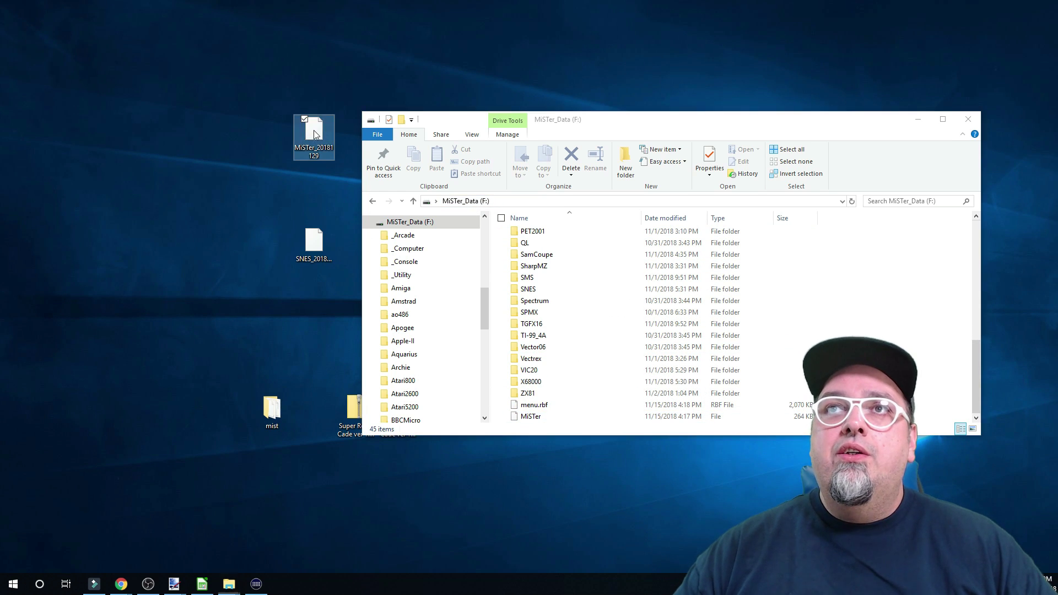
left_click_drag(319, 141, 816, 398)
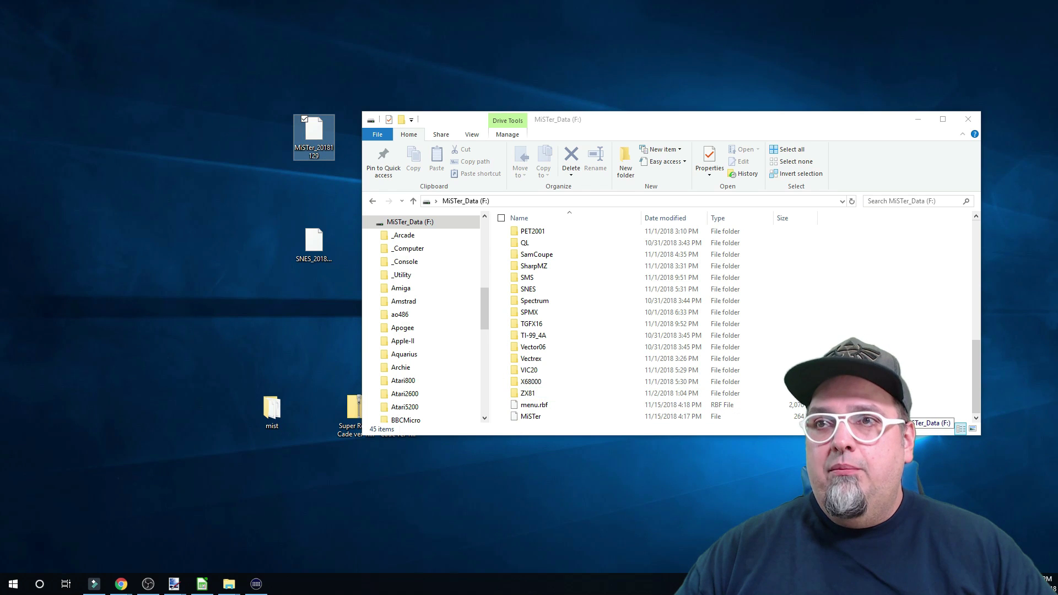
left_click_drag(907, 415, 907, 415)
Delete the old MiSTer file dated 11/15/2018 from the root of the MiSTer_Data drive.
left_click(602, 408)
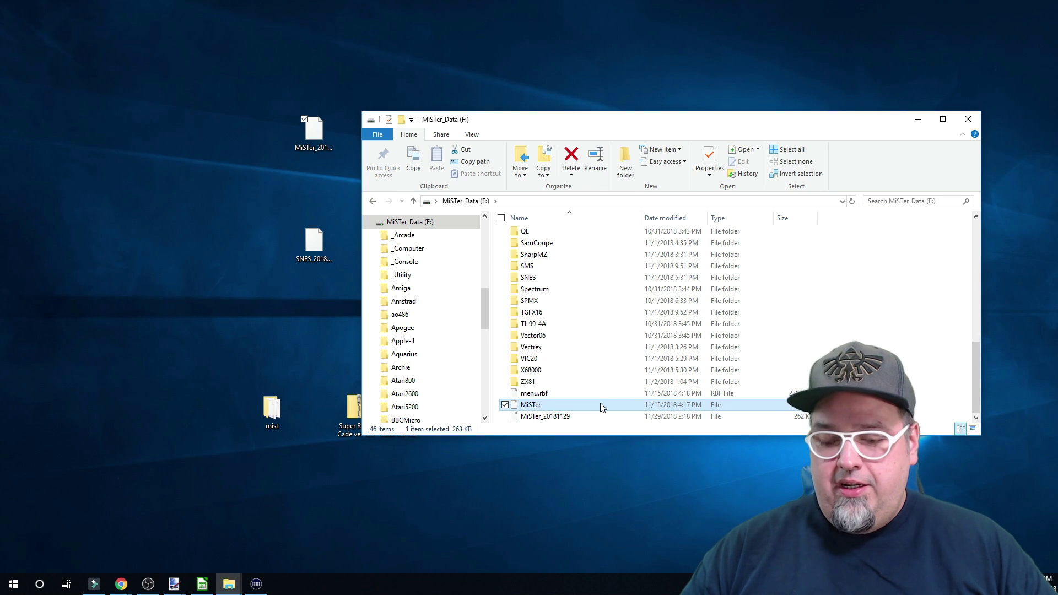
key("Delete")
left_click(571, 336)
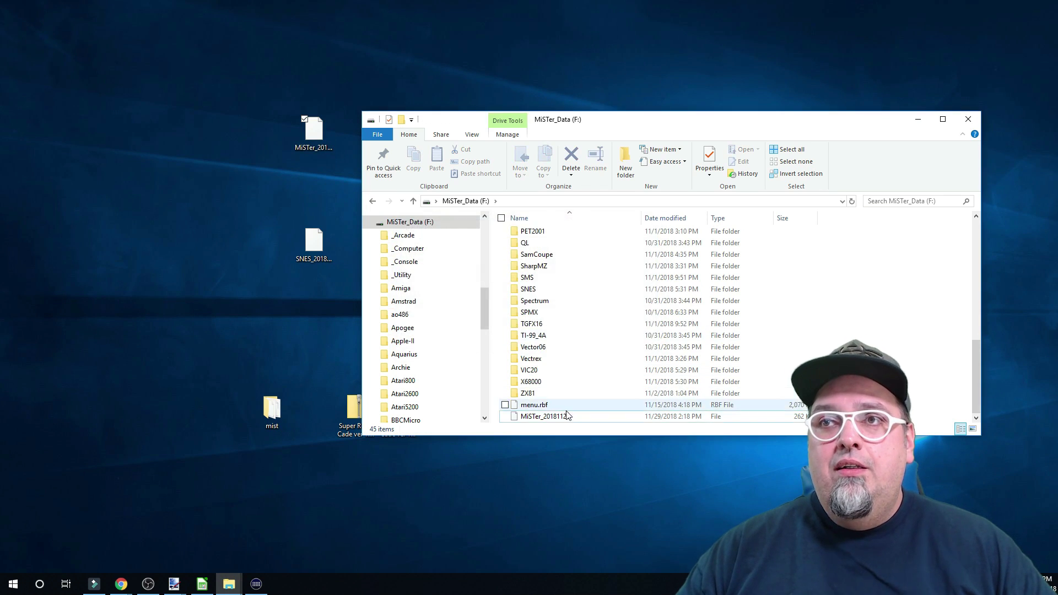
Rename the MiSTer_20181129 file on the MiSTer_Data drive to MiSTer.
right_click(569, 416)
left_click(607, 395)
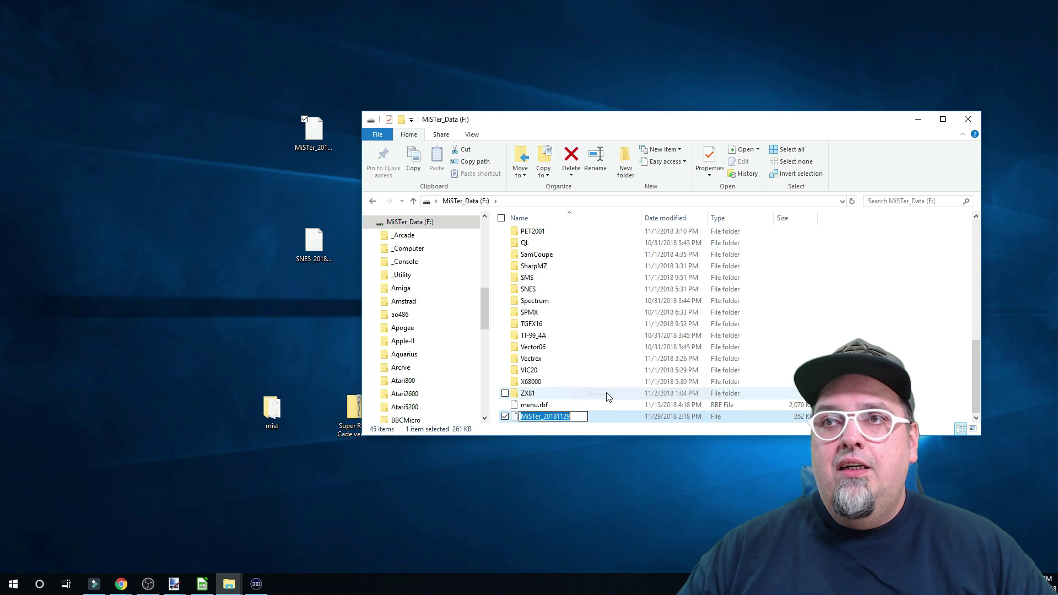
key("End")
key("BackSpace")
key("BackSpace")
key("BackSpace")
key("BackSpace")
key("BackSpace")
key("BackSpace")
key("BackSpace")
key("BackSpace")
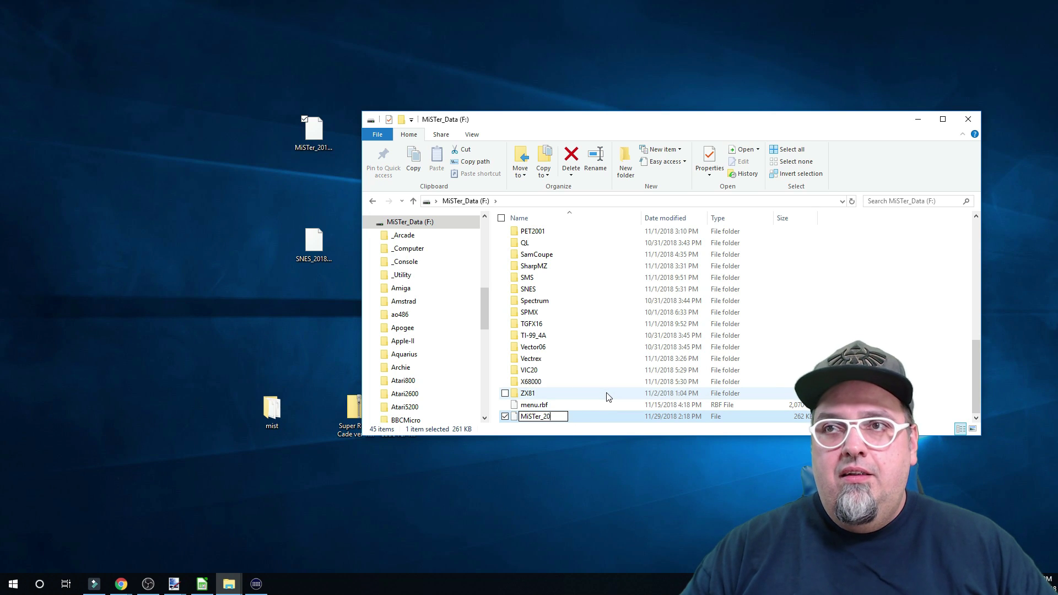
key("Return")
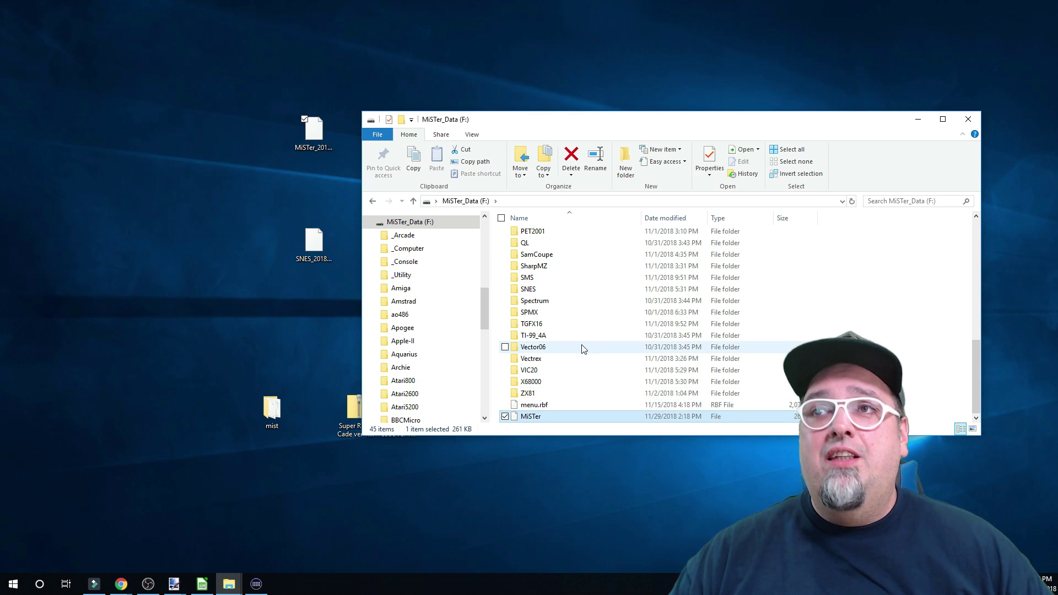
Copy SNES_20181129.rbf from the desktop into the _Console folder of the MiSTer_Data drive.
scroll(584, 349, "up", 7)
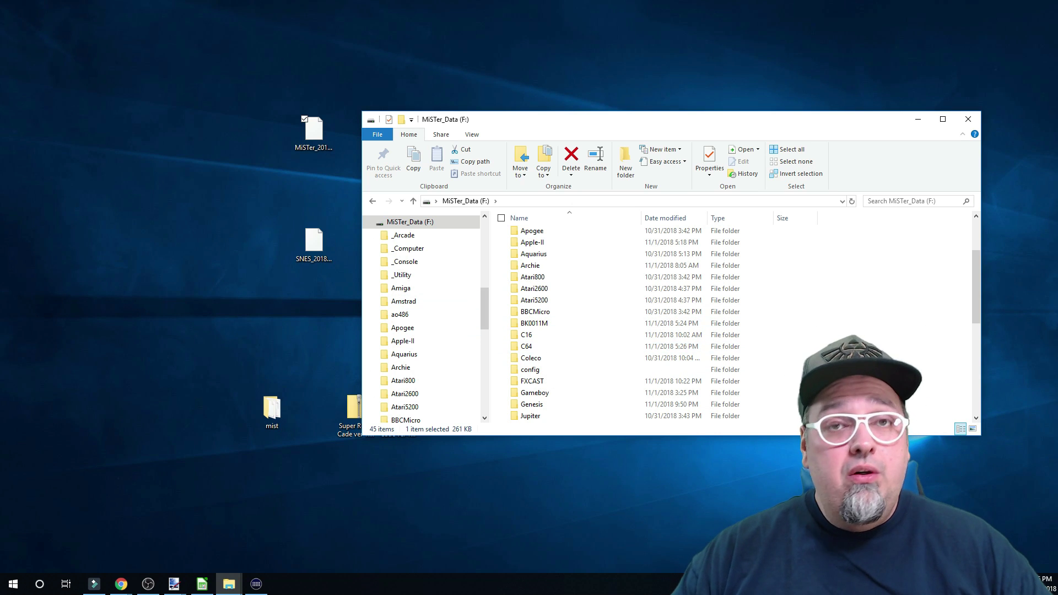
scroll(668, 371, "up", 3)
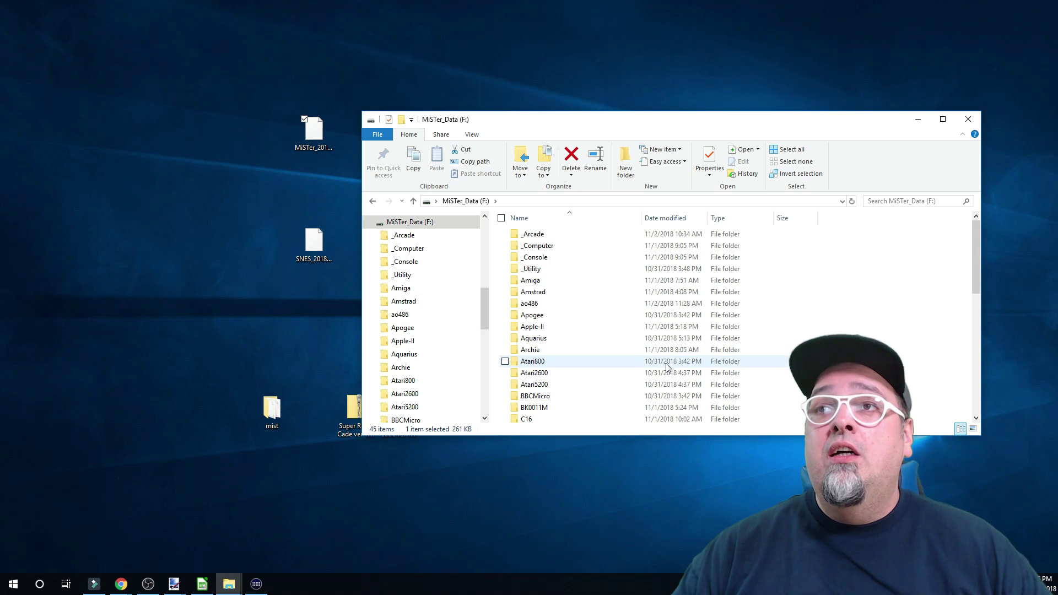
double_click(564, 260)
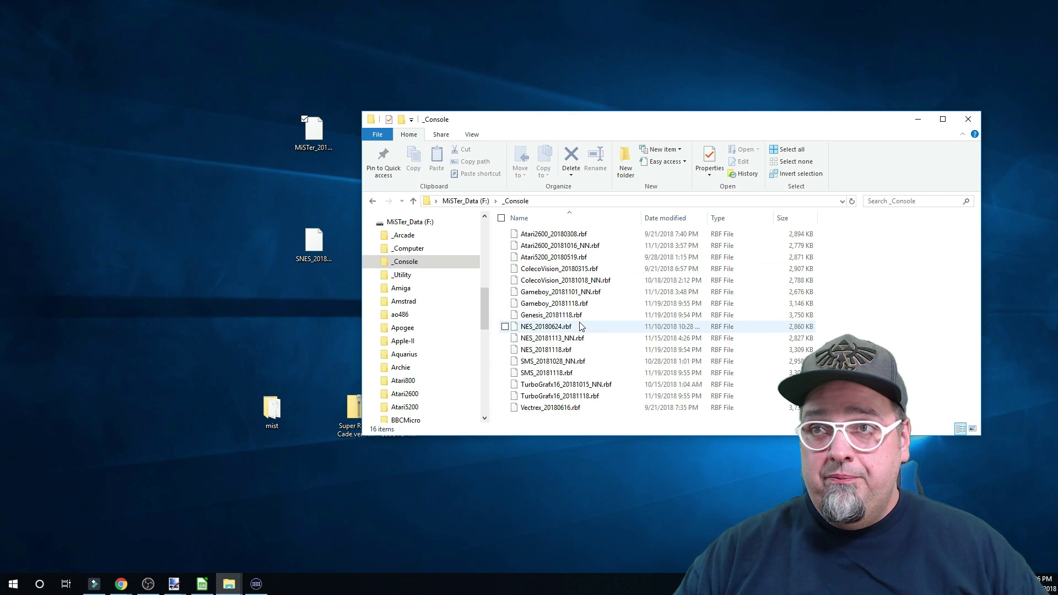
left_click(325, 251)
left_click_drag(326, 249, 909, 371)
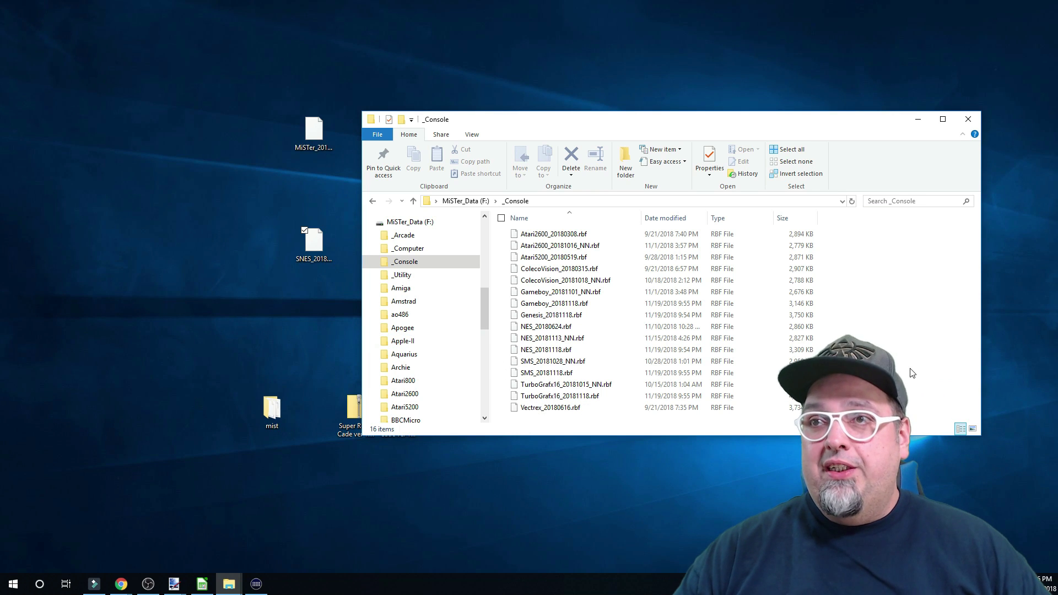
left_click(909, 372)
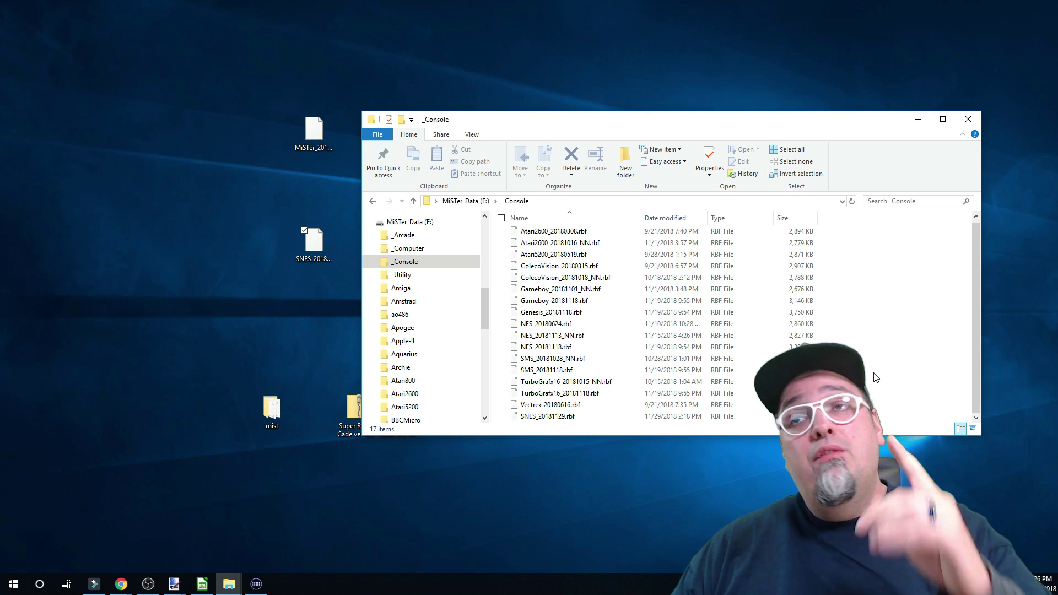
Return to the root of the MiSTer_Data drive and open the SNES folder.
scroll(551, 356, "up", 1)
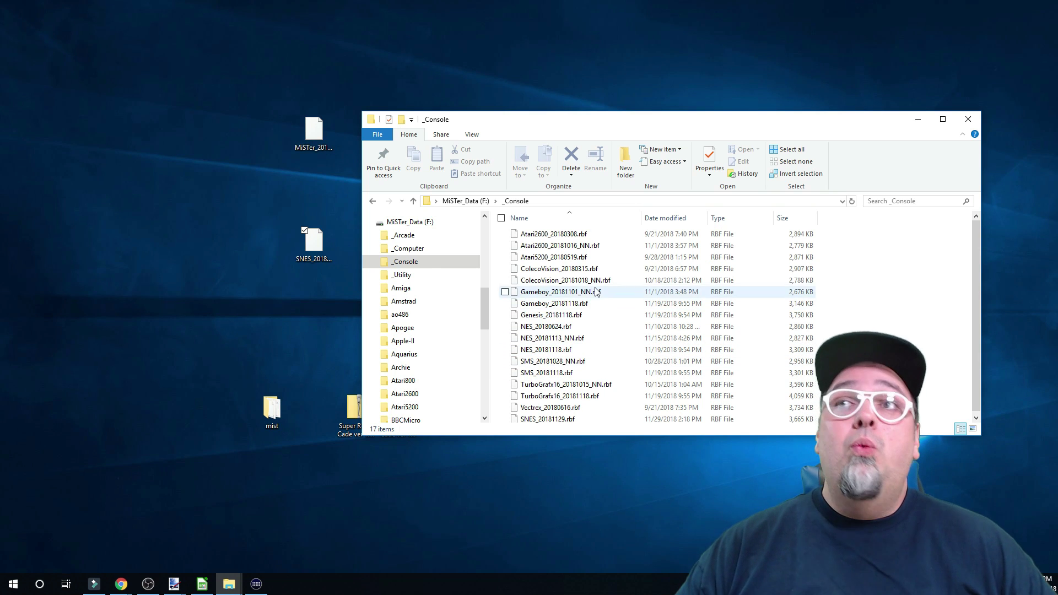
left_click(466, 201)
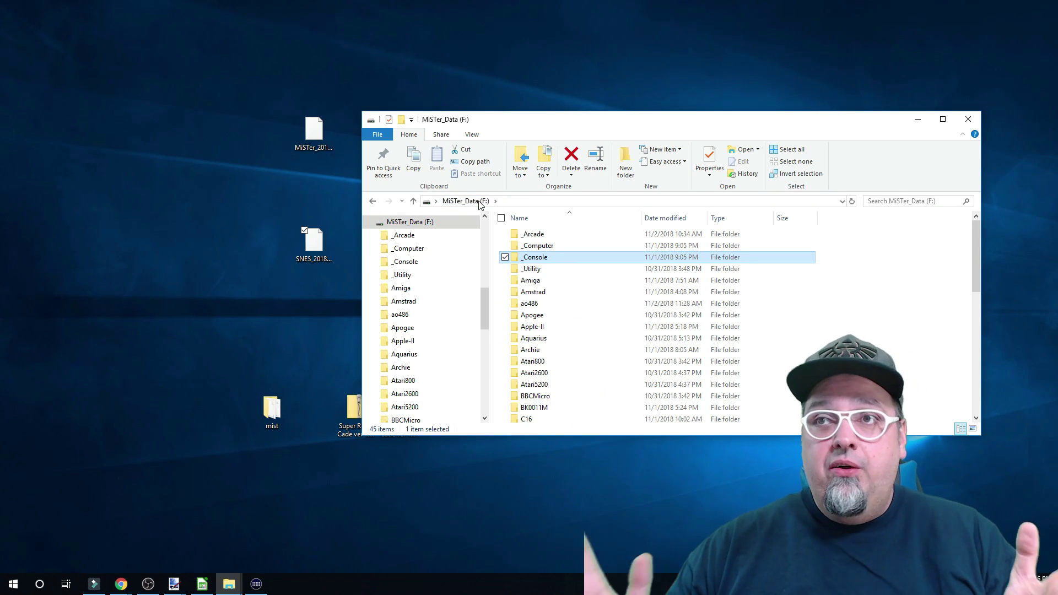
scroll(583, 304, "down", 2)
scroll(579, 306, "down", 7)
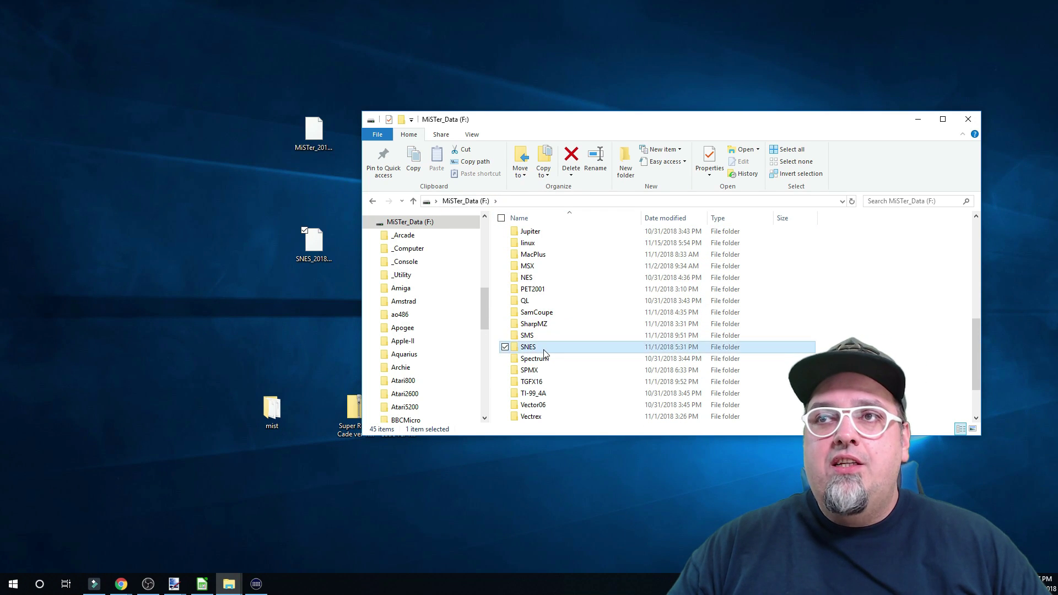
double_click(545, 351)
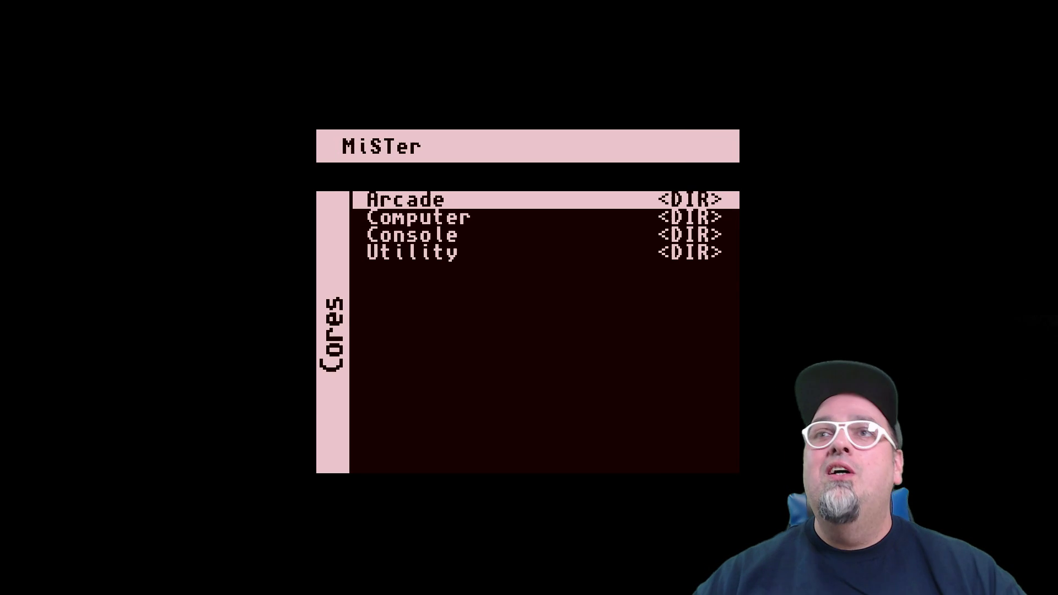
On the MiSTer, open the Console cores folder and load the SNES_20181129 core.
key("Down")
key("Down")
key("Return")
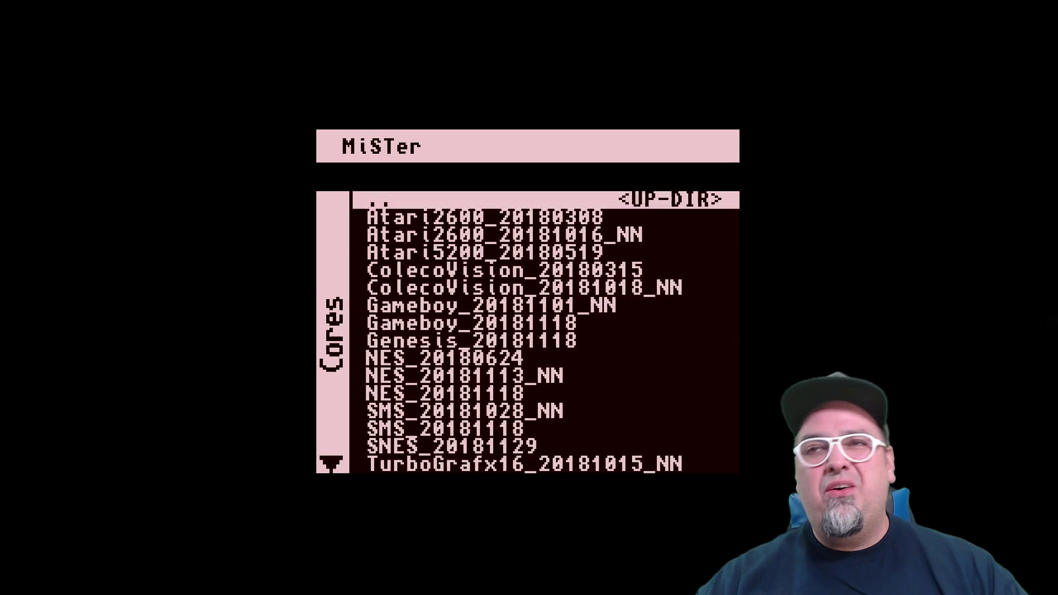
key("Down")
key("Down")
key("Down")
key("Down")
key("Down")
key("Down")
key("Down")
key("Down")
key("Down")
key("Down")
key("Down")
key("Down")
key("Down")
key("Down")
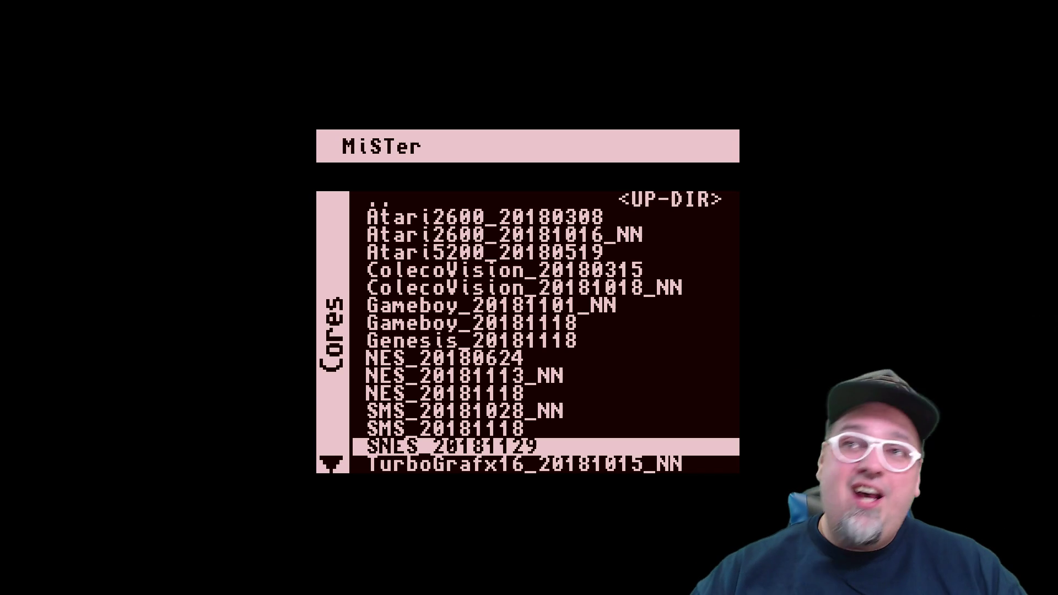
key("Return")
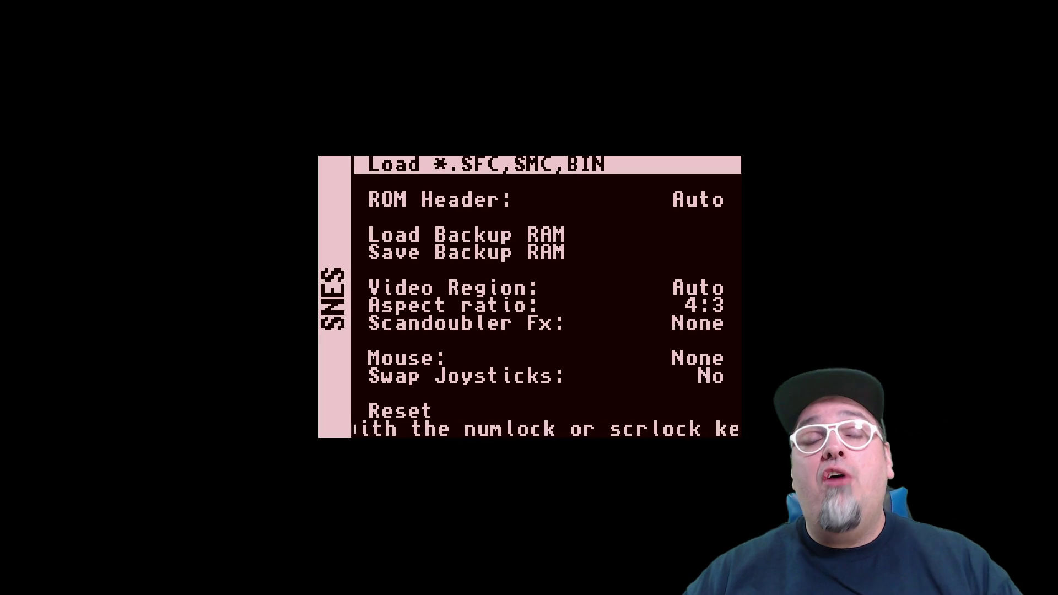
Open the SNES core's ROM file browser and highlight the "1 US - F-M" folder.
key("Return")
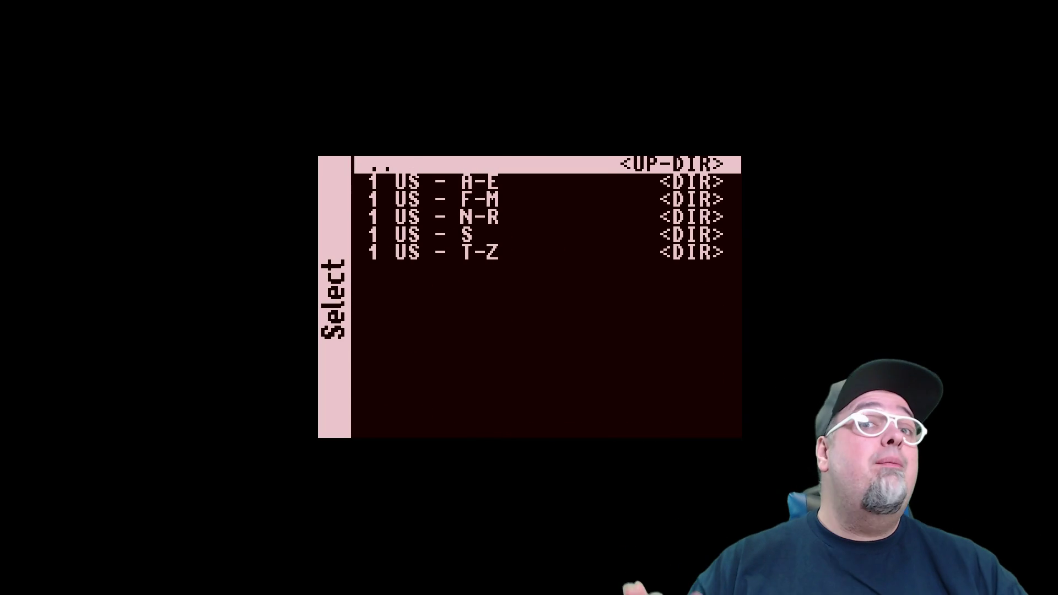
key("Down")
key("Down")
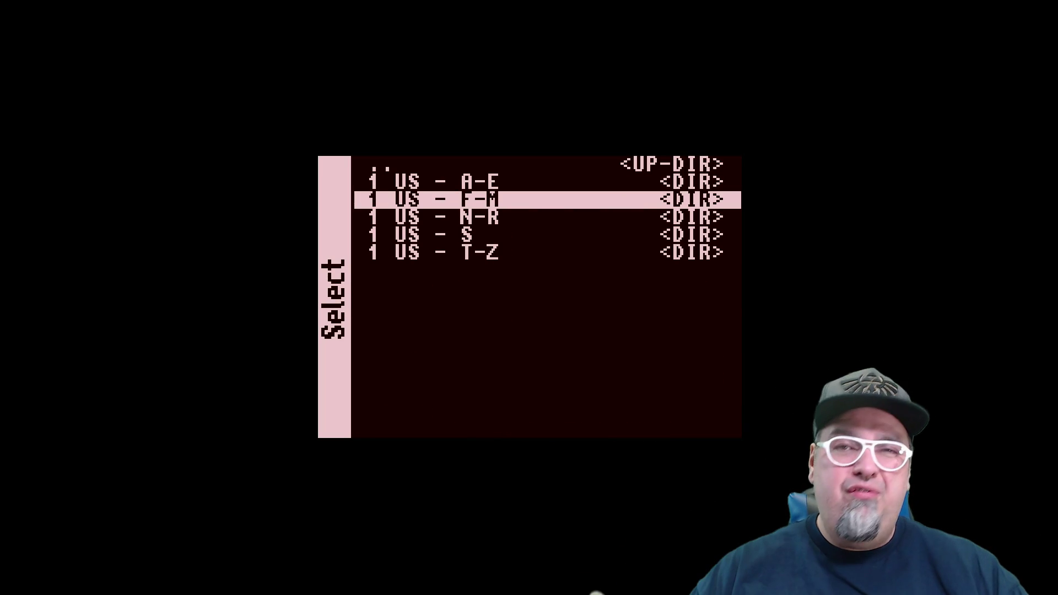